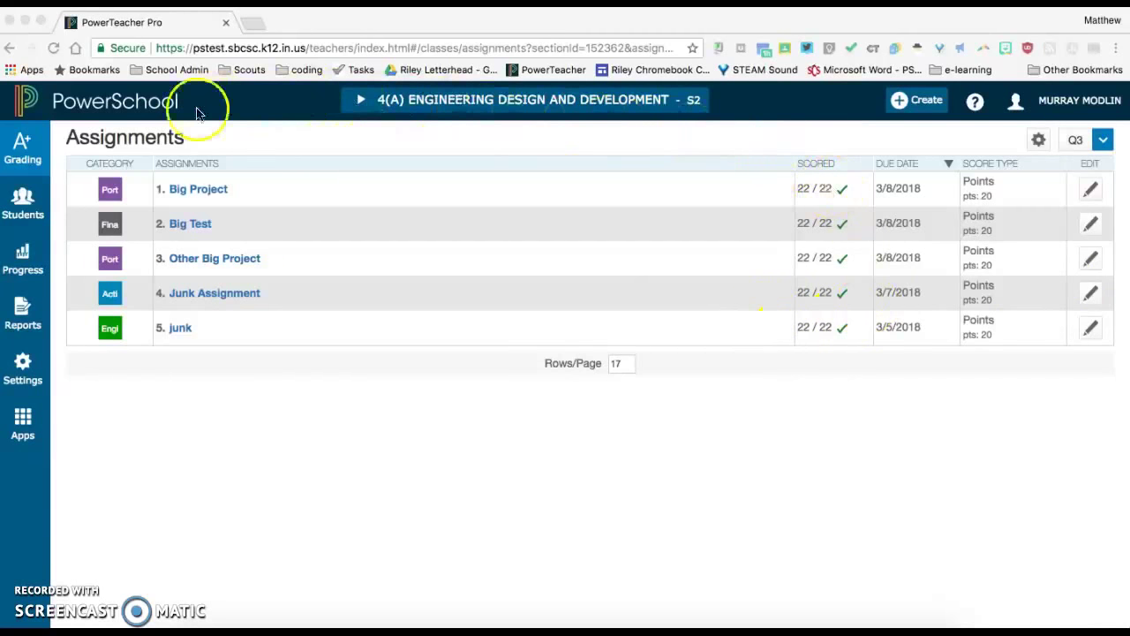
Open the Q3 Comment Verification grades page from the Grading menu.
{"action": "left_click", "coordinate": [24, 152]}
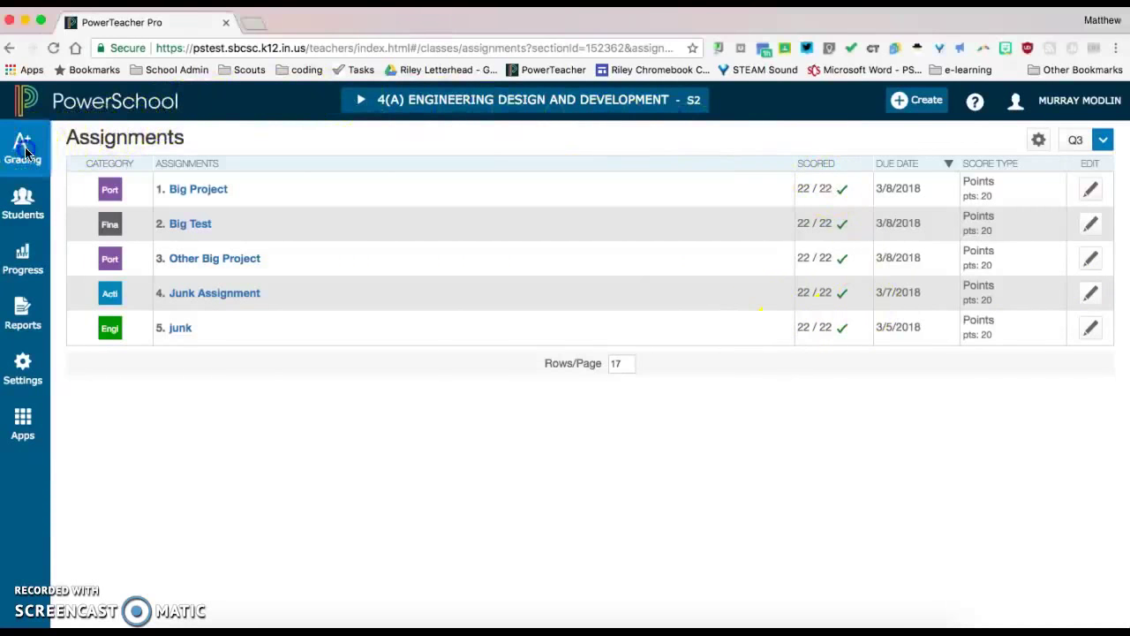
{"action": "left_click", "coordinate": [27, 154]}
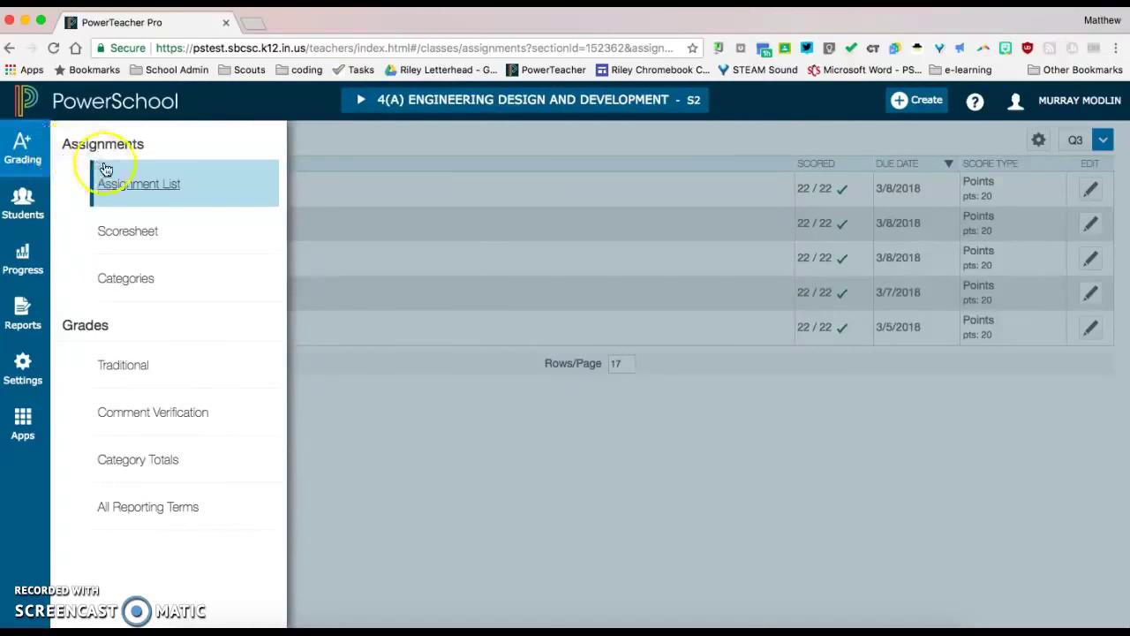
{"action": "left_click", "coordinate": [185, 422]}
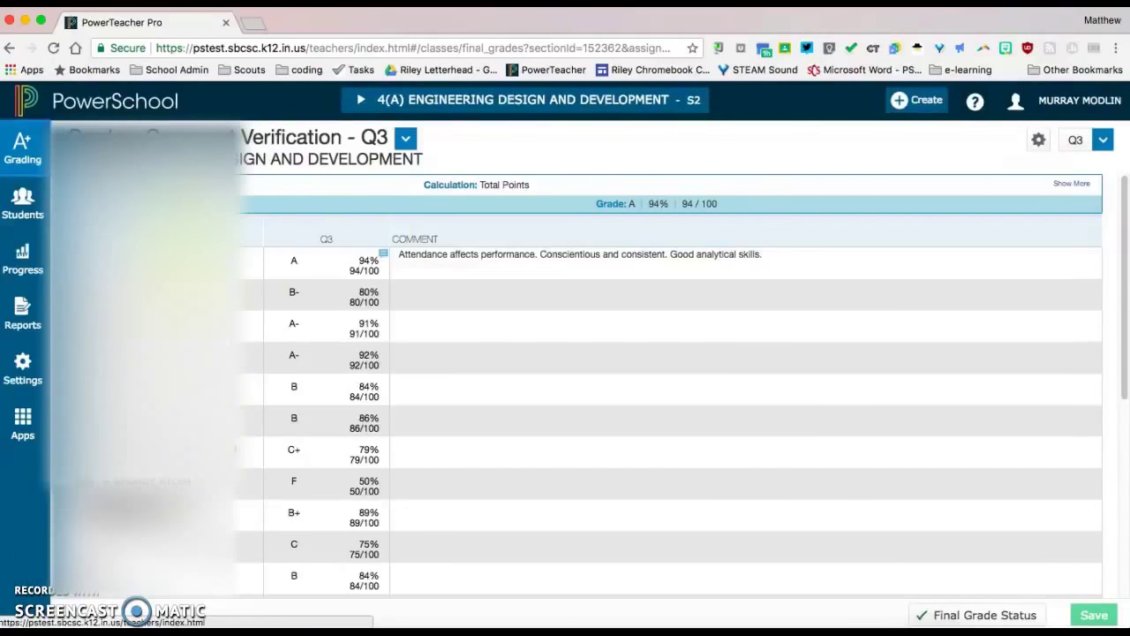
{"action": "scroll", "coordinate": [269, 485], "scroll_direction": "down", "scroll_amount": 5}
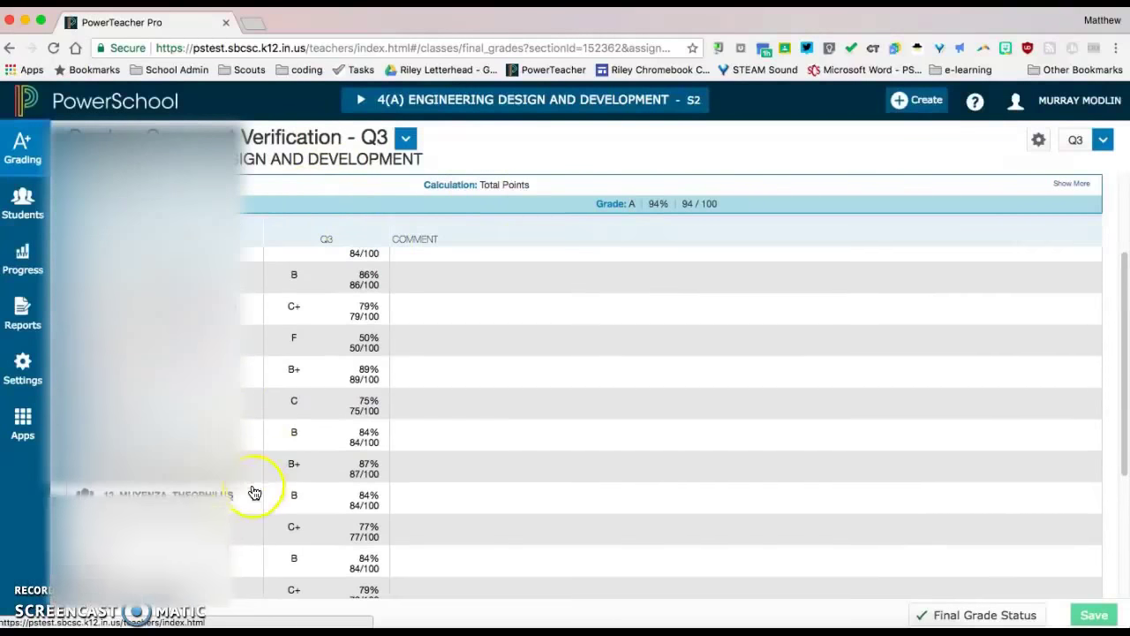
{"action": "scroll", "coordinate": [291, 560], "scroll_direction": "up", "scroll_amount": 5}
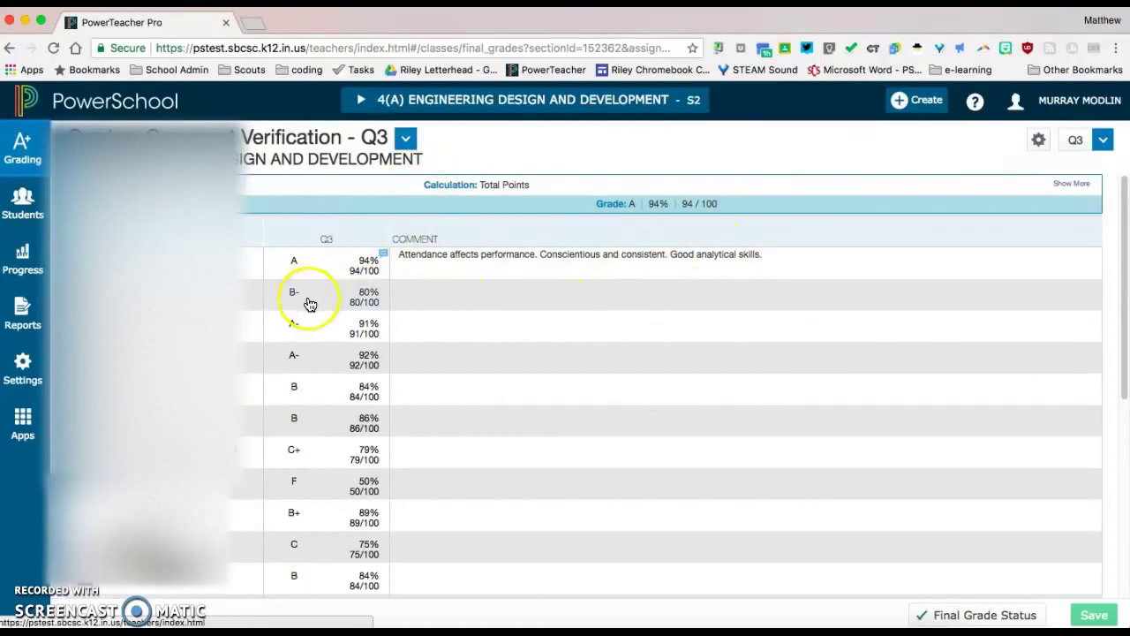
{"action": "left_click", "coordinate": [341, 301]}
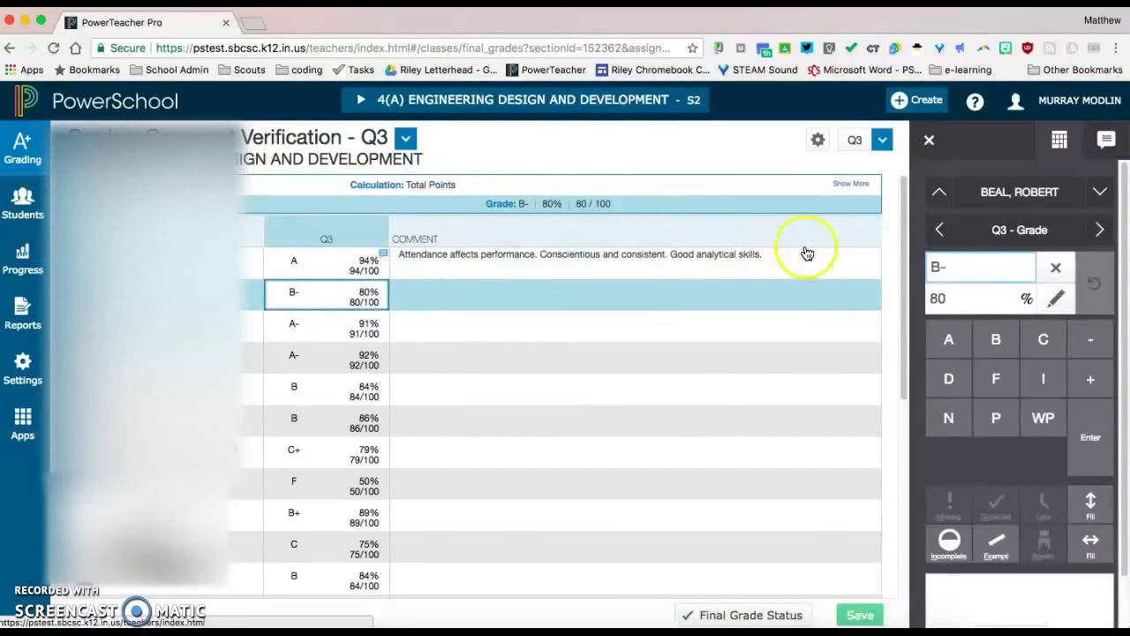
{"action": "left_click", "coordinate": [992, 267]}
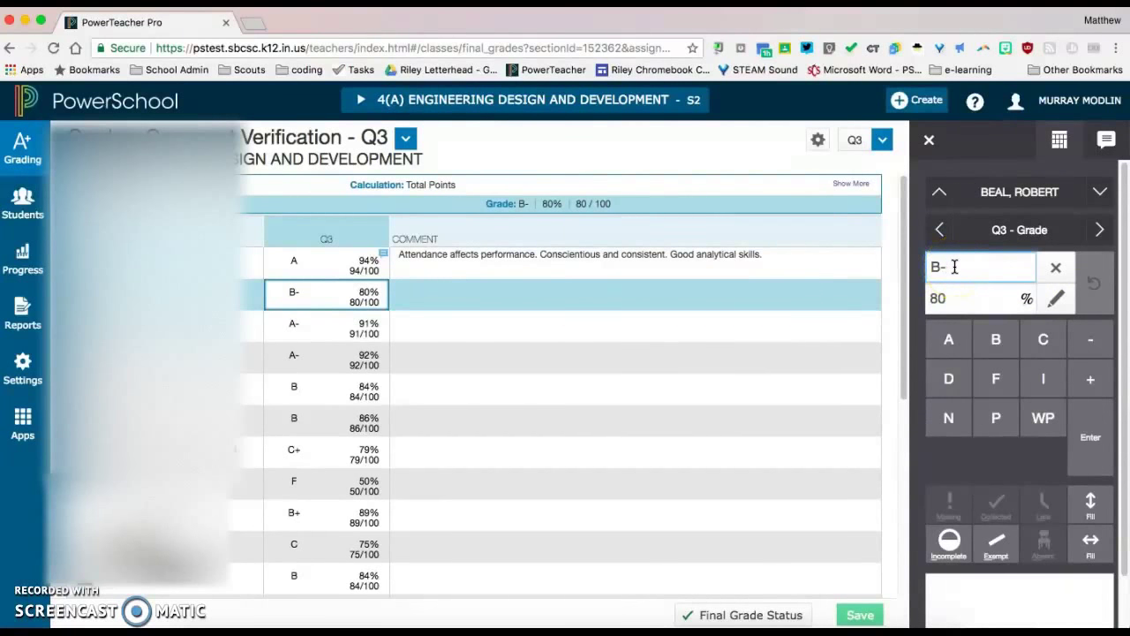
{"action": "key", "text": "BackSpace"}
{"action": "left_click", "coordinate": [964, 297]}
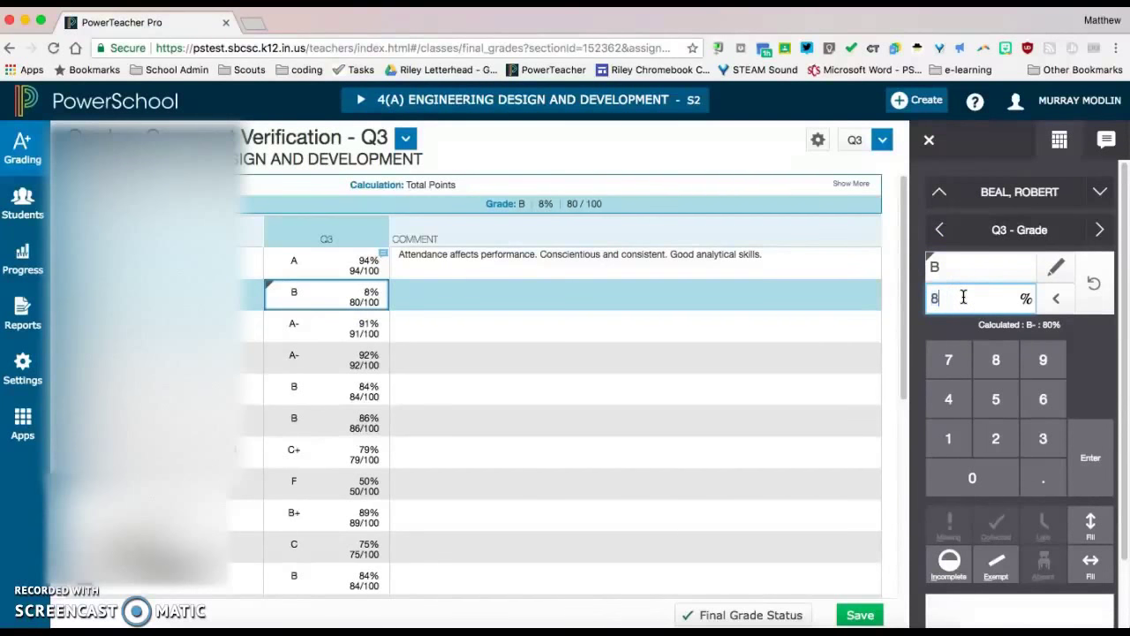
{"action": "left_click", "coordinate": [962, 265]}
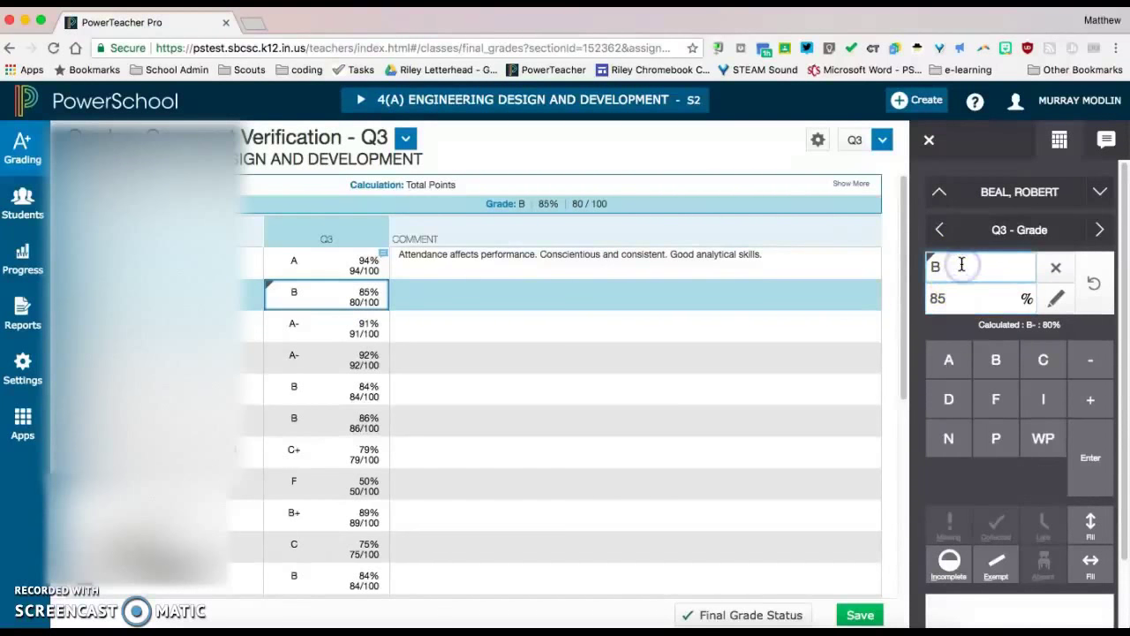
{"action": "left_click", "coordinate": [294, 299]}
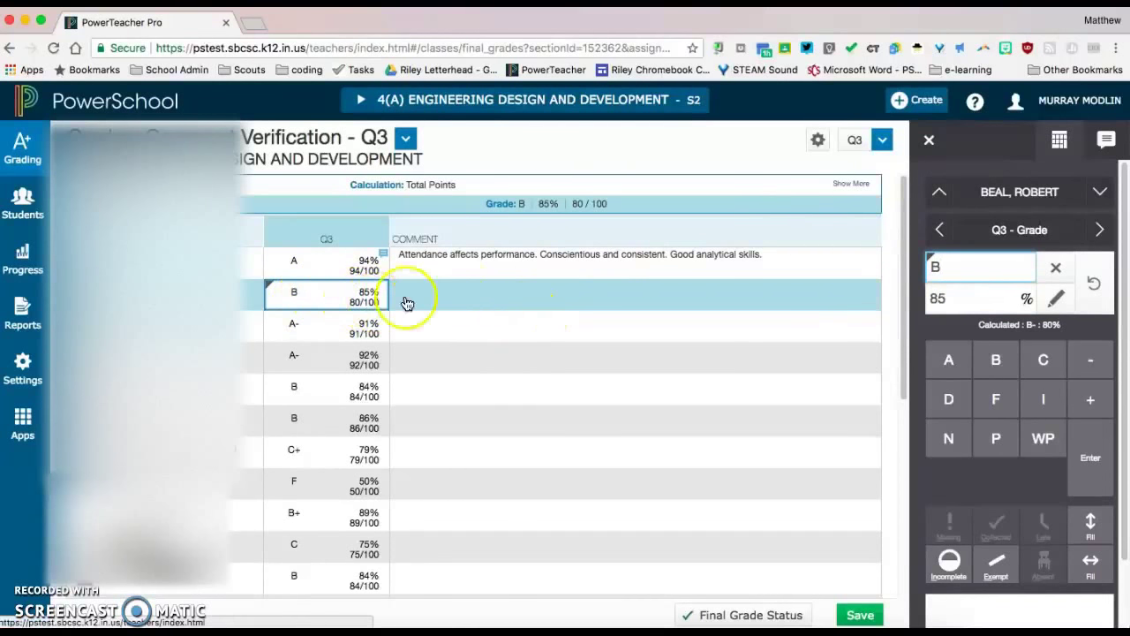
{"action": "left_click", "coordinate": [1094, 303]}
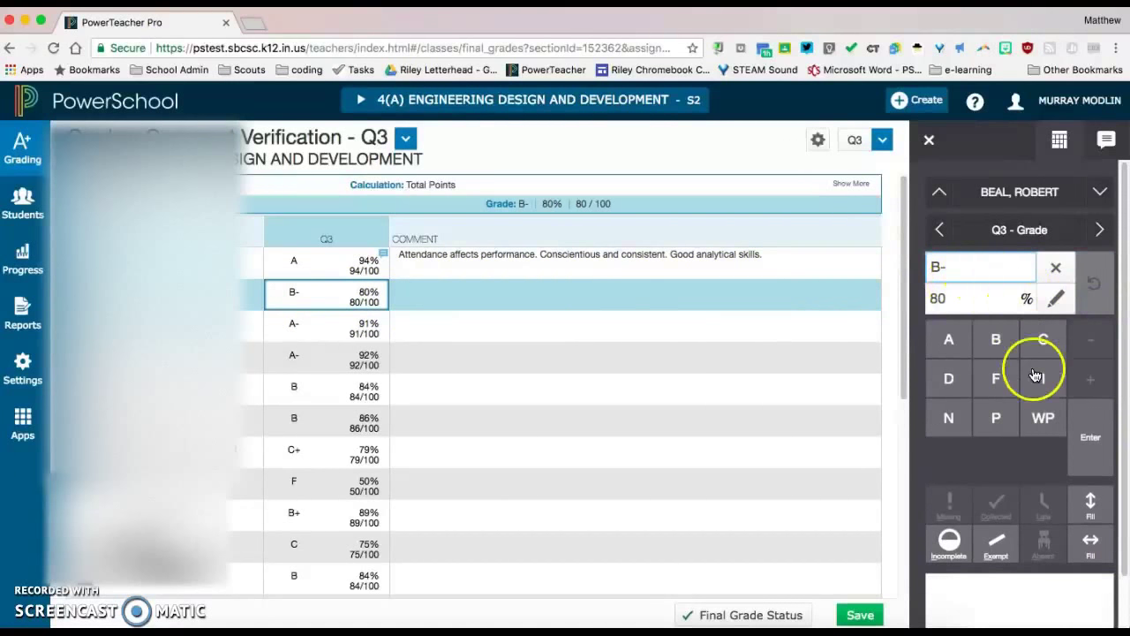
Save the comment 'Great Student!' on the second student's Q3 grade.
{"action": "scroll", "coordinate": [1021, 412], "scroll_direction": "down", "scroll_amount": 1}
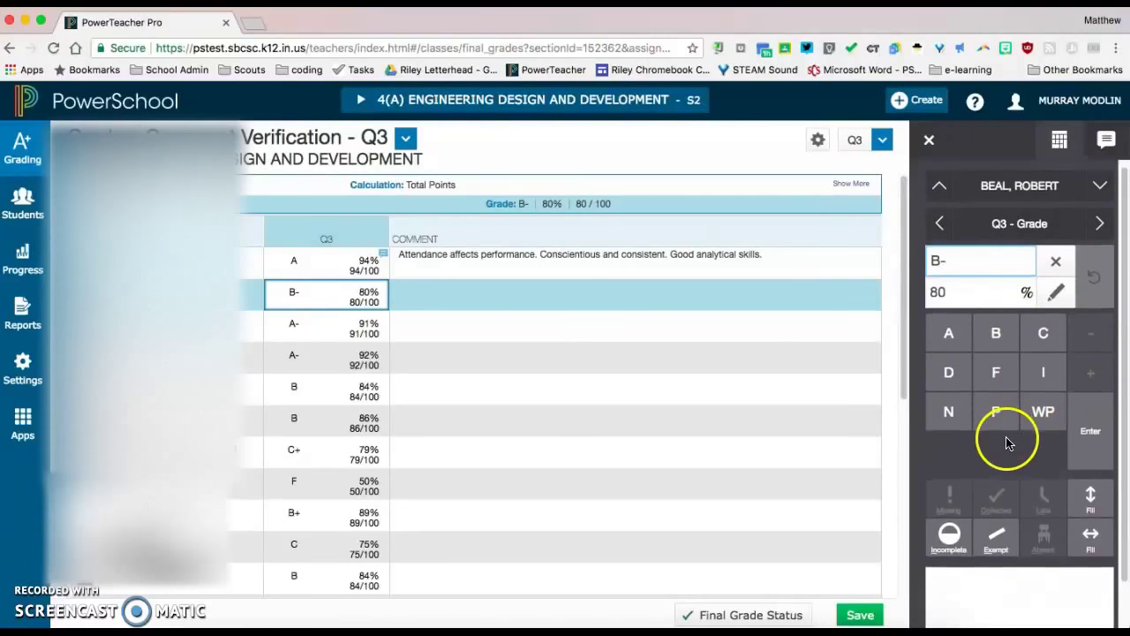
{"action": "scroll", "coordinate": [1006, 445], "scroll_direction": "down", "scroll_amount": 3}
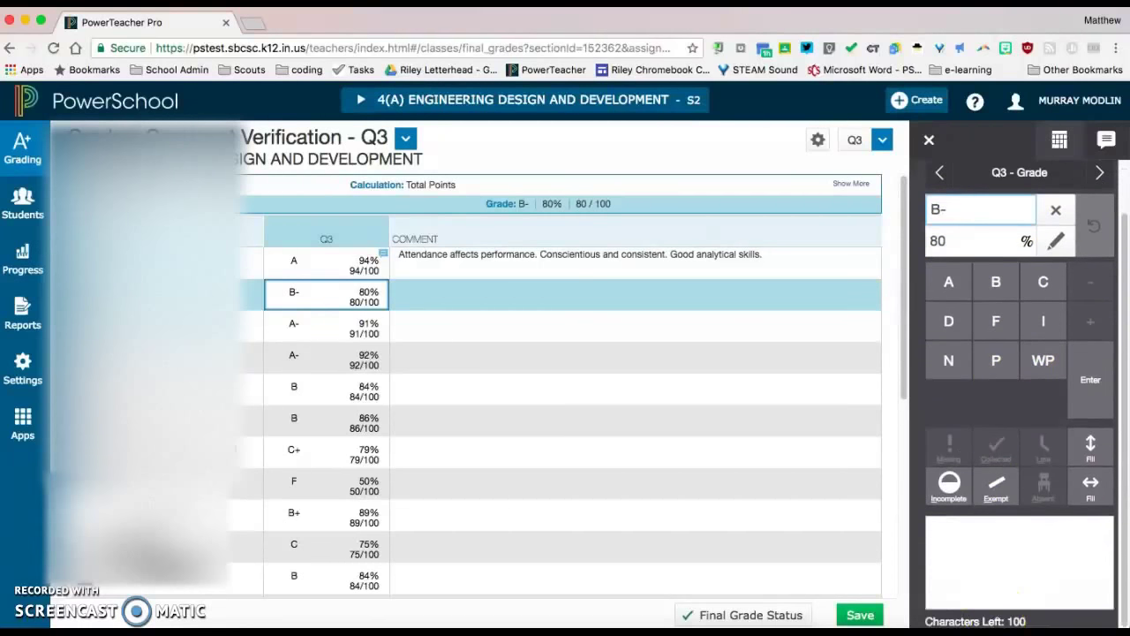
{"action": "left_click", "coordinate": [957, 548]}
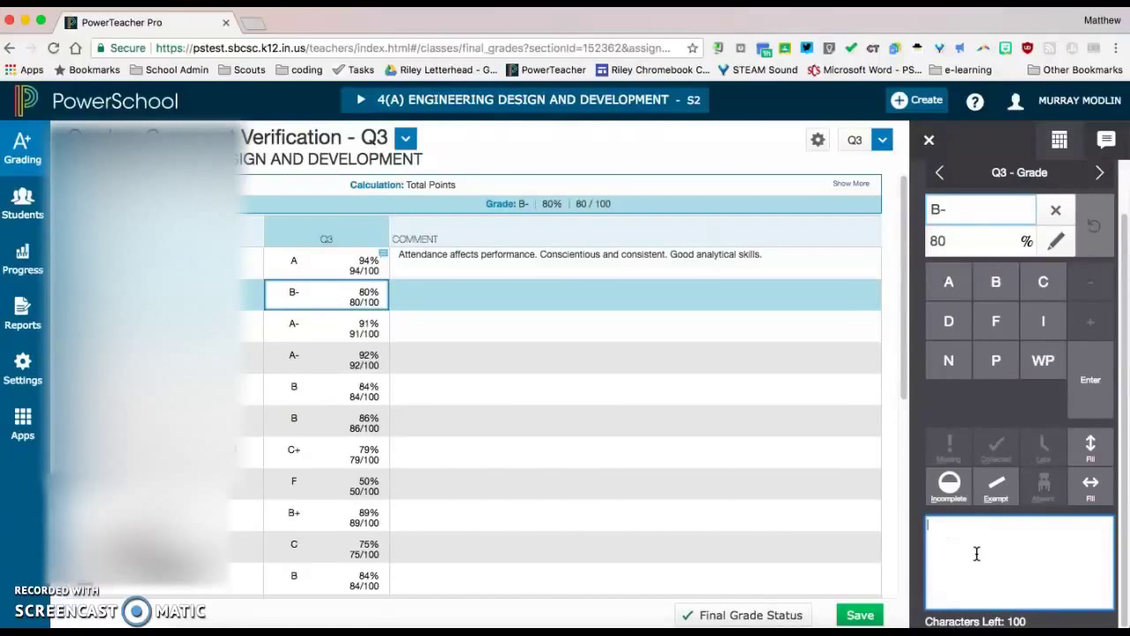
{"action": "type", "text": "Great Student!"}
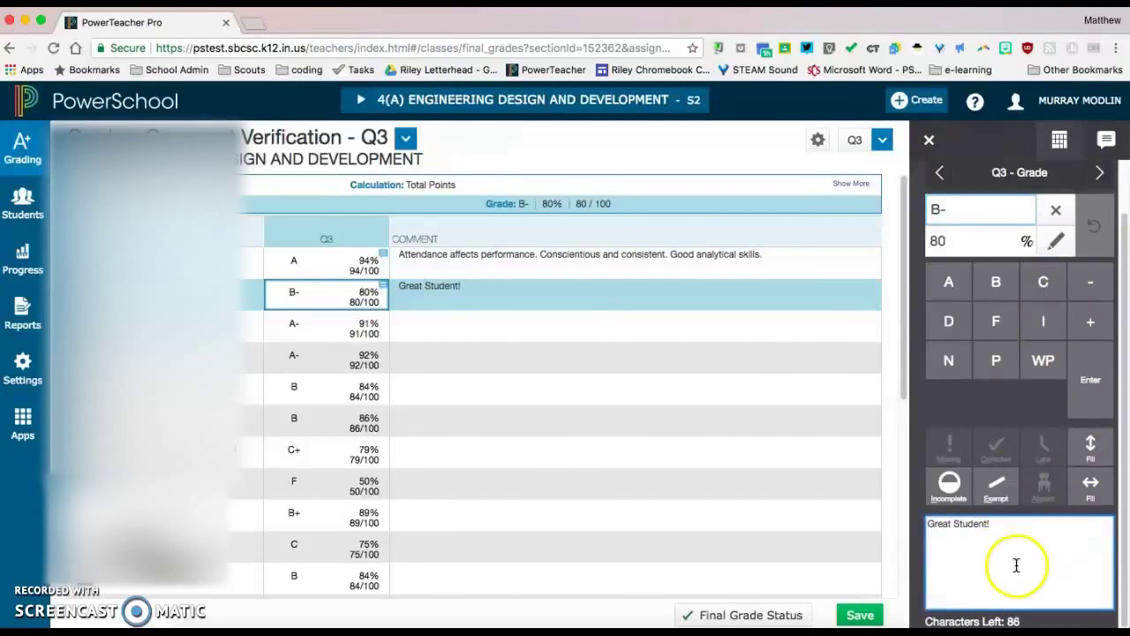
{"action": "left_click", "coordinate": [854, 614]}
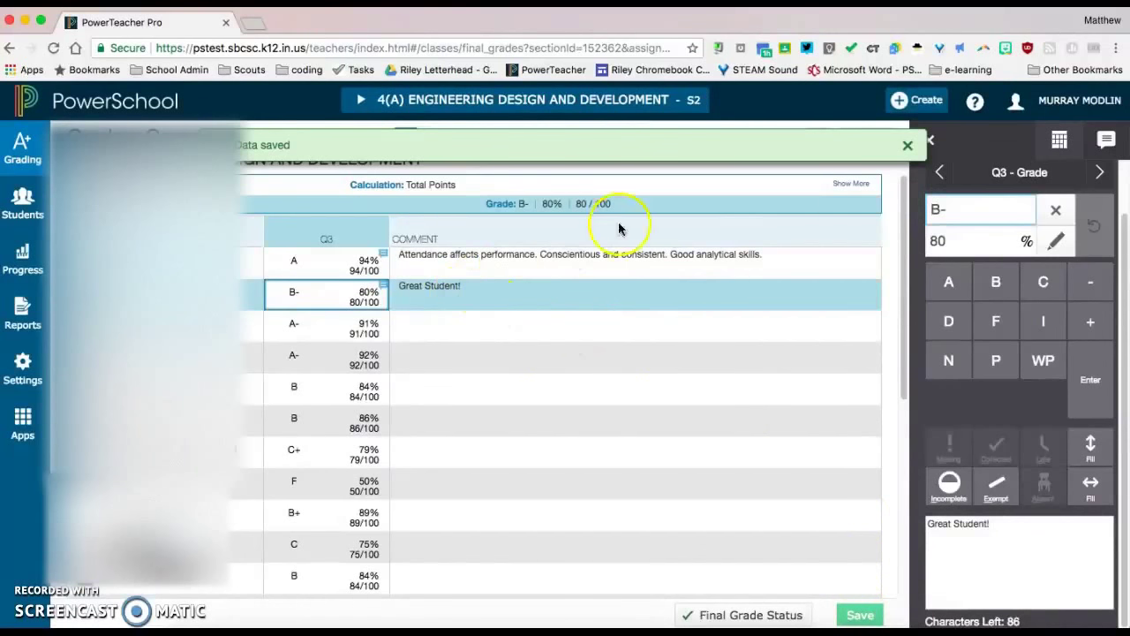
{"action": "left_click", "coordinate": [448, 327]}
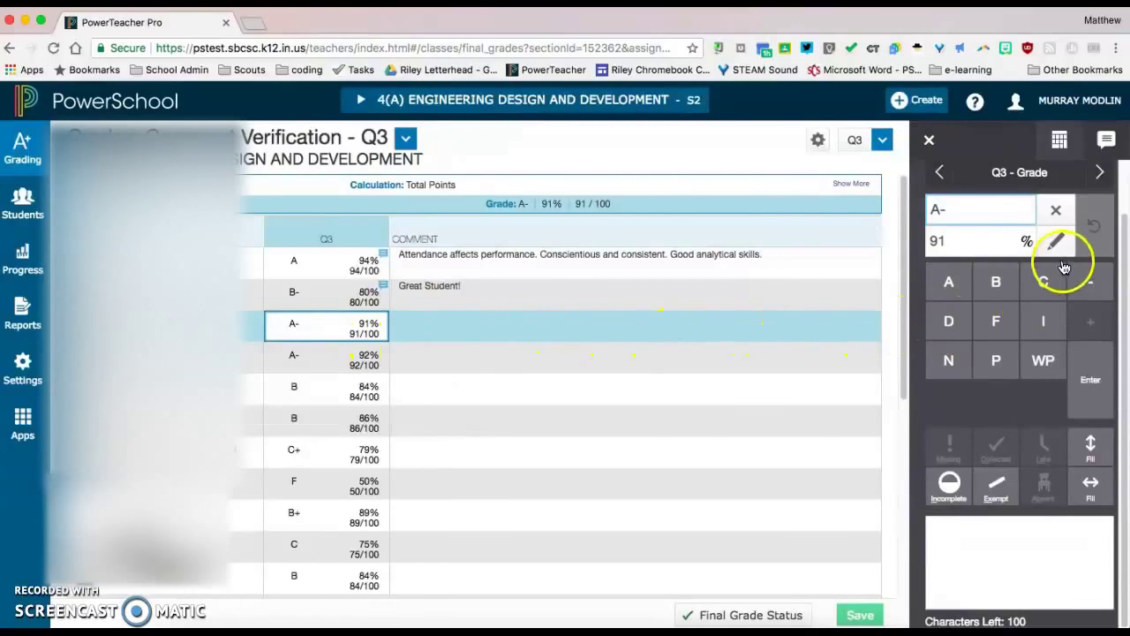
Add Comment Bank entries 7-18, 7-20 and 7-22 to the third student's Q3 grade and save.
{"action": "left_click", "coordinate": [1114, 144]}
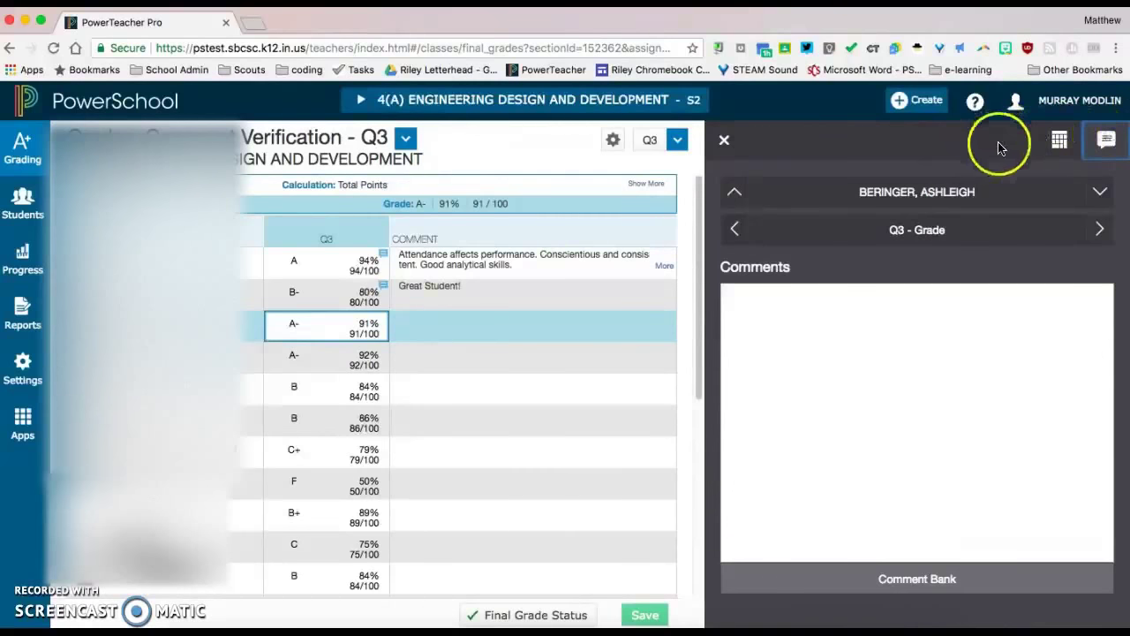
{"action": "left_click", "coordinate": [956, 587]}
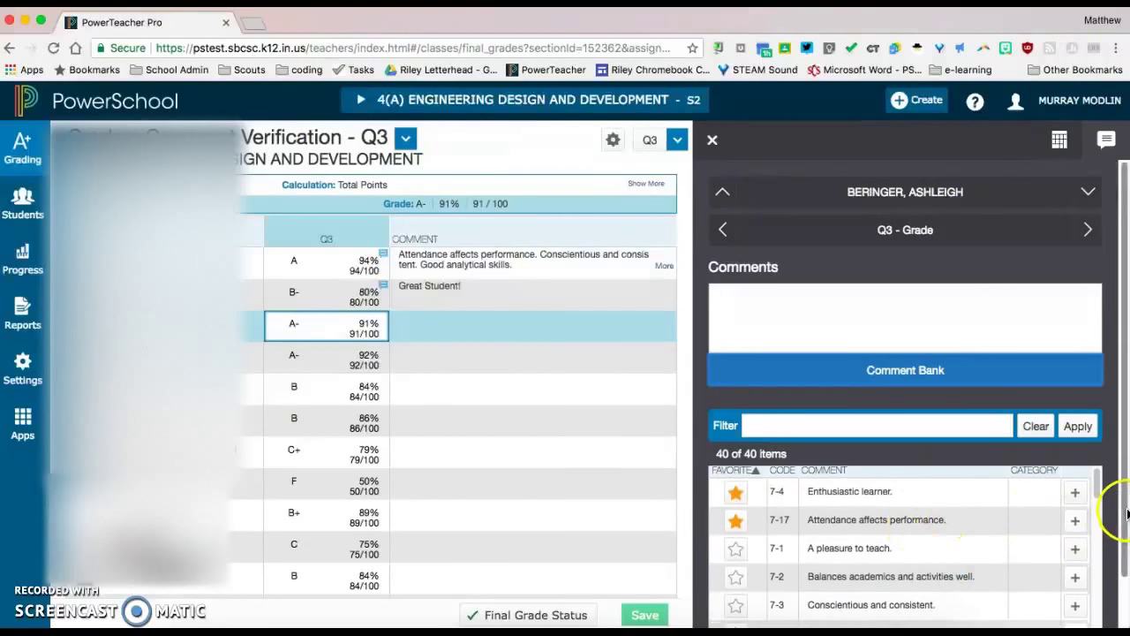
{"action": "scroll", "coordinate": [1120, 505], "scroll_direction": "down", "scroll_amount": 1}
{"action": "scroll", "coordinate": [805, 477], "scroll_direction": "down", "scroll_amount": 5}
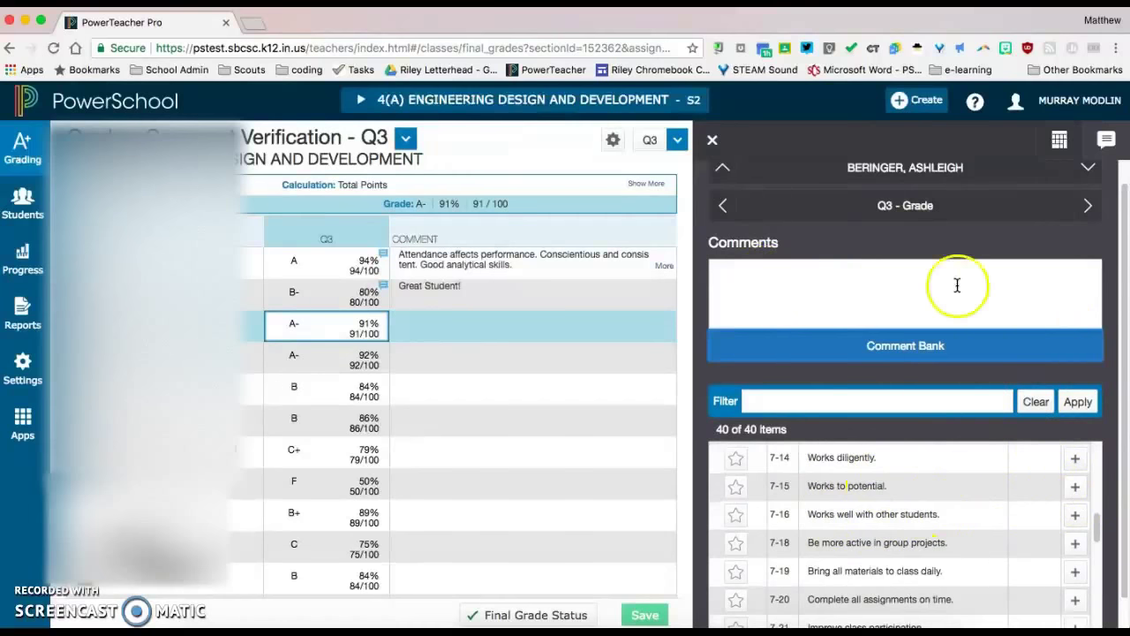
{"action": "left_click", "coordinate": [1075, 545]}
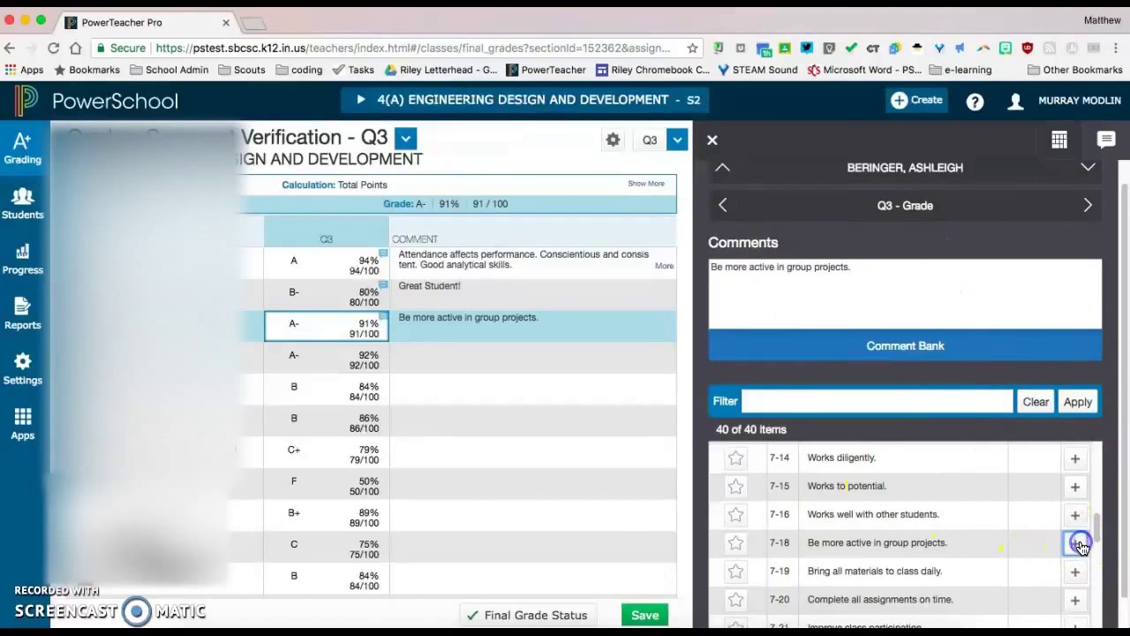
{"action": "left_click", "coordinate": [1075, 602]}
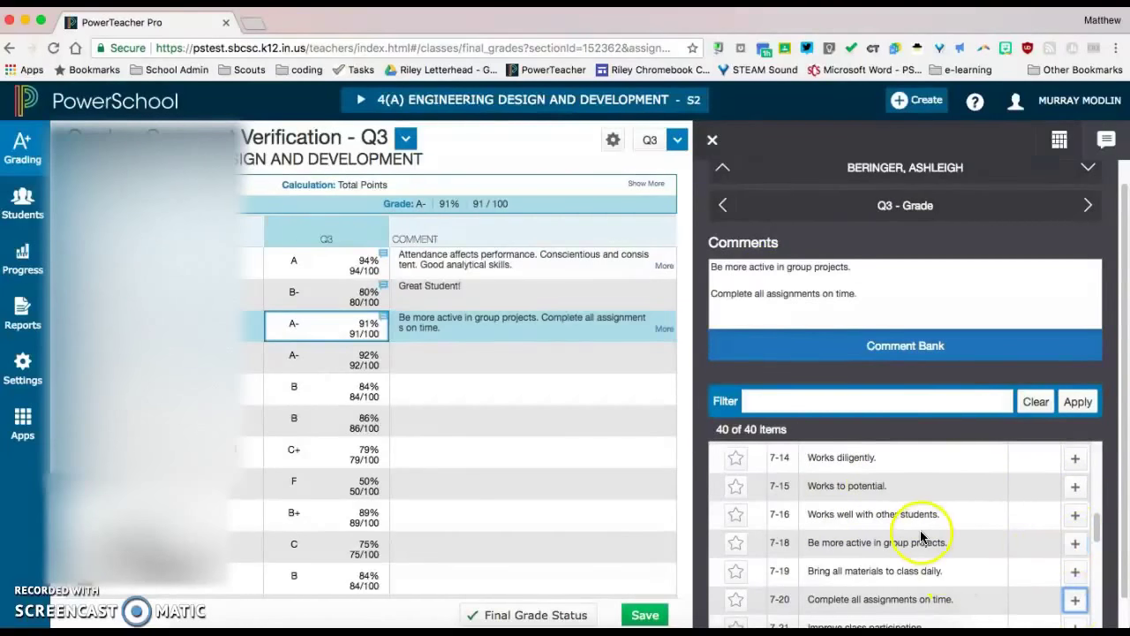
{"action": "scroll", "coordinate": [912, 583], "scroll_direction": "down", "scroll_amount": 1}
{"action": "scroll", "coordinate": [982, 484], "scroll_direction": "down", "scroll_amount": 2}
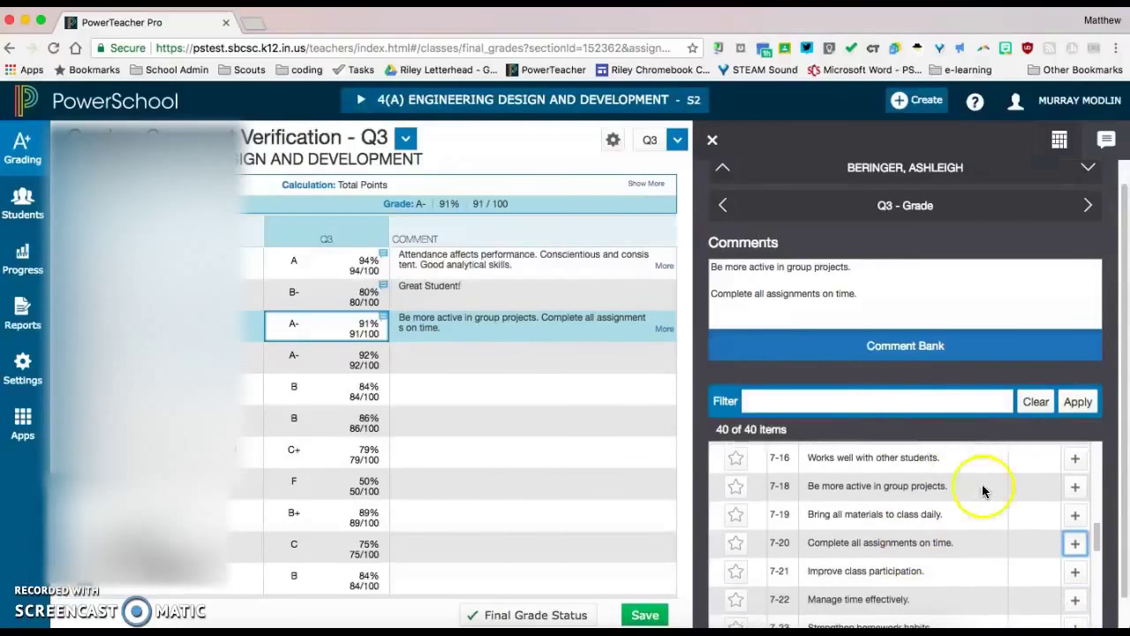
{"action": "left_click", "coordinate": [1076, 578]}
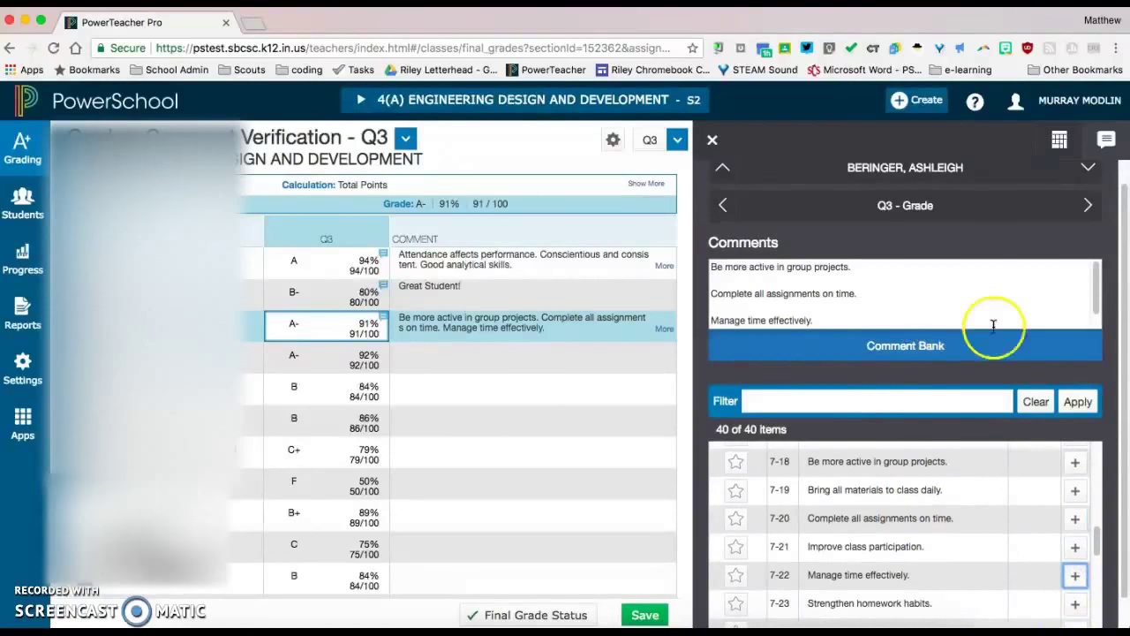
{"action": "scroll", "coordinate": [1104, 513], "scroll_direction": "down", "scroll_amount": 5}
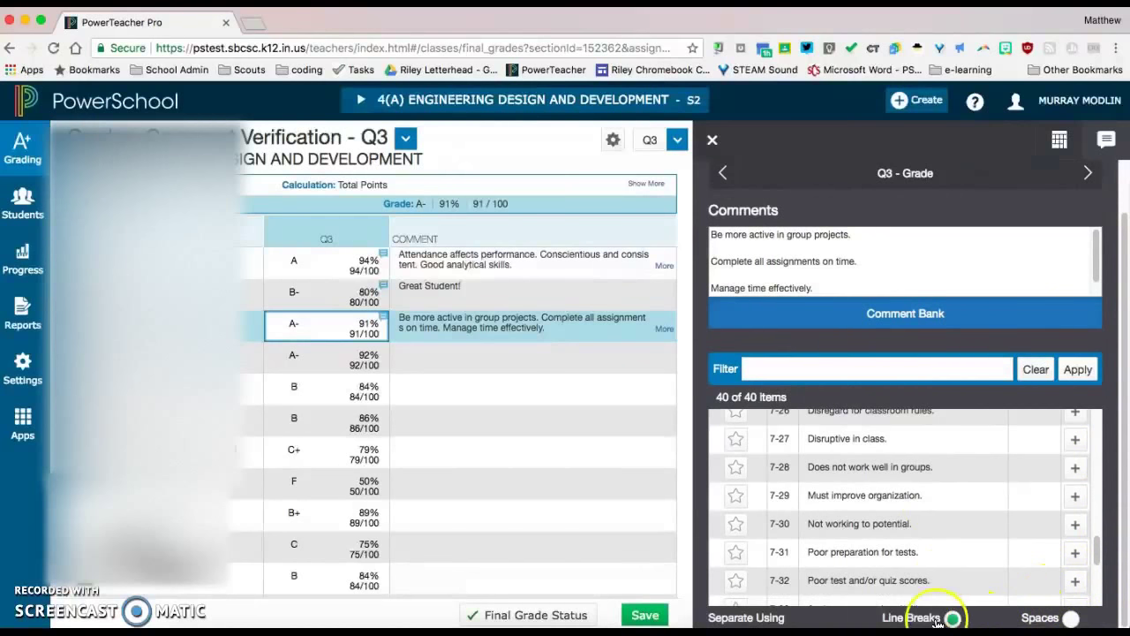
{"action": "scroll", "coordinate": [1016, 404], "scroll_direction": "up", "scroll_amount": 2}
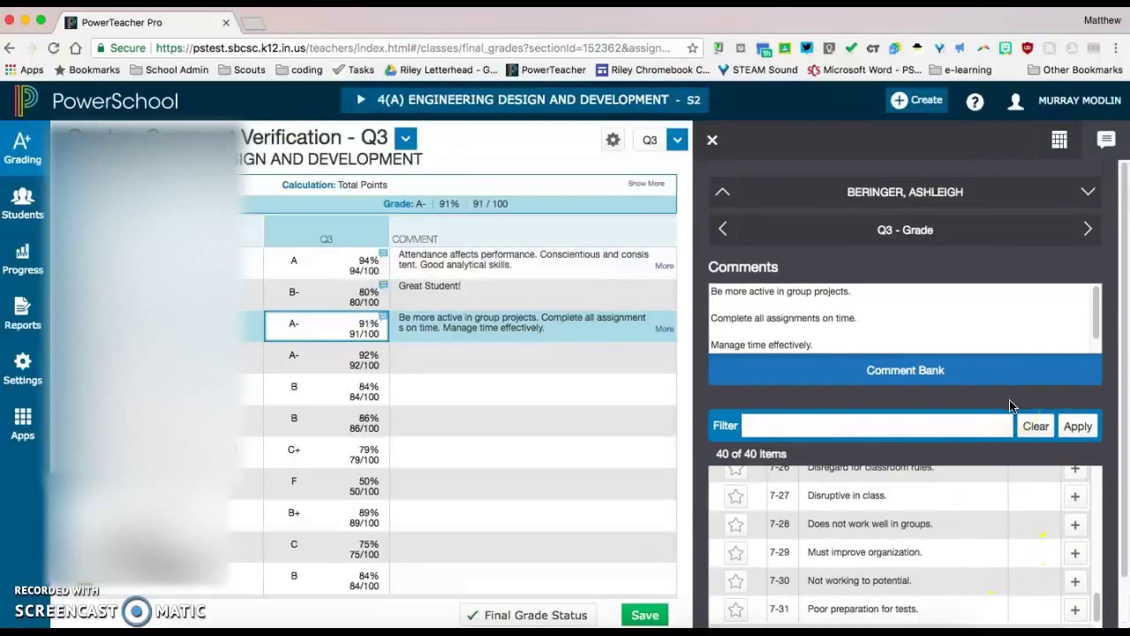
{"action": "left_click", "coordinate": [644, 616]}
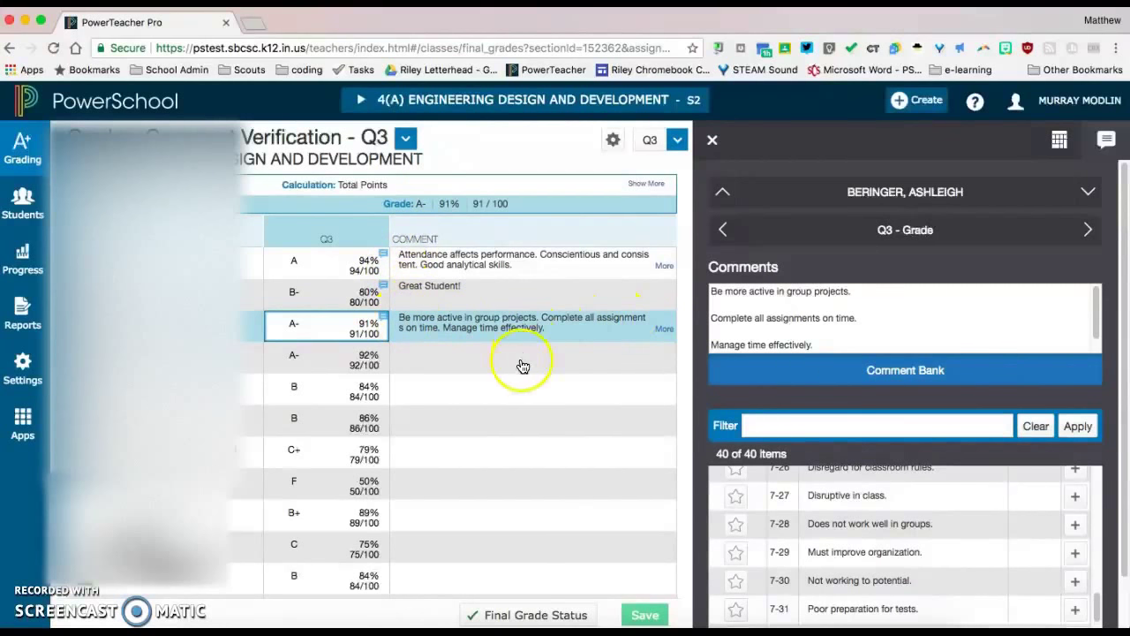
Tick 'Q3 Final Grades are Complete' for 4(A) Engineering Design and Development and save the status.
{"action": "left_click", "coordinate": [557, 615]}
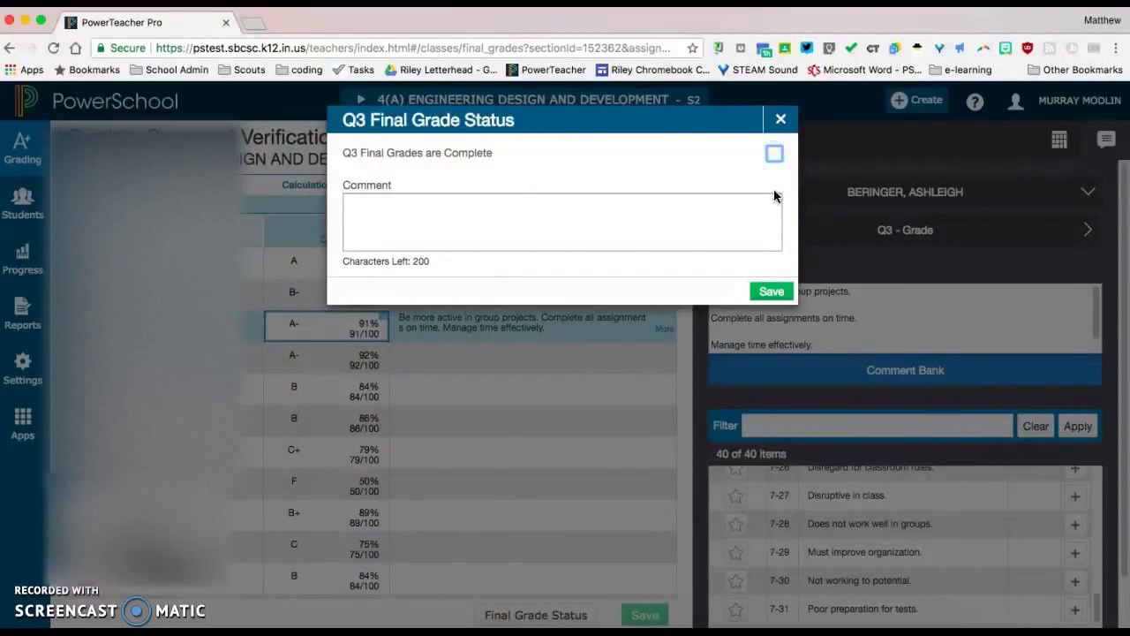
{"action": "left_click", "coordinate": [773, 155]}
{"action": "left_click", "coordinate": [785, 157]}
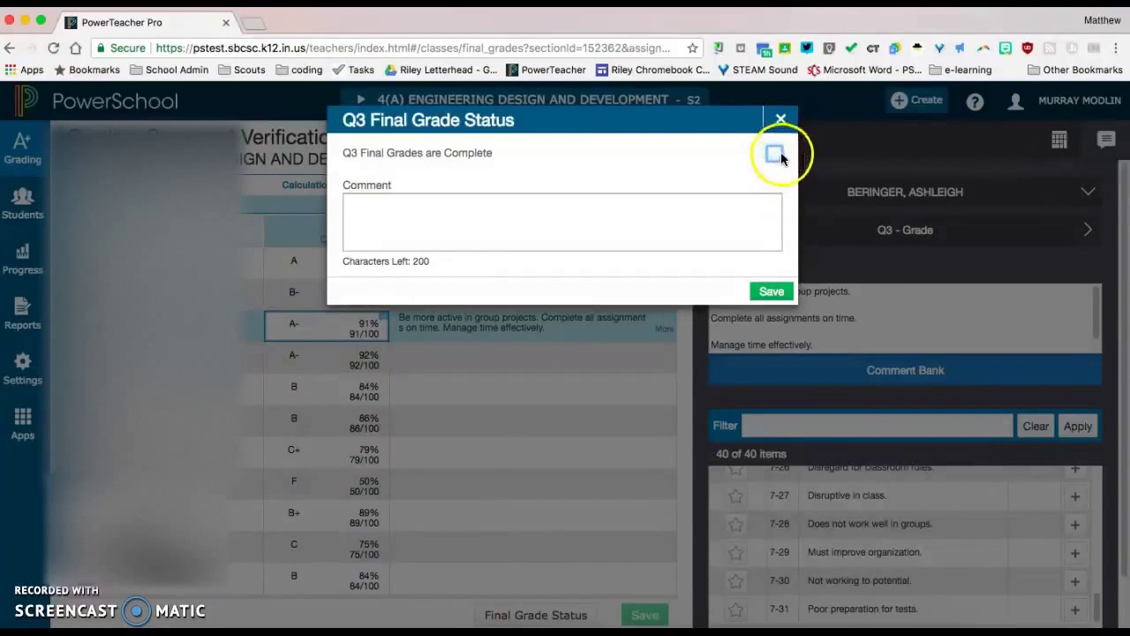
{"action": "left_click", "coordinate": [774, 156]}
{"action": "left_click", "coordinate": [755, 205]}
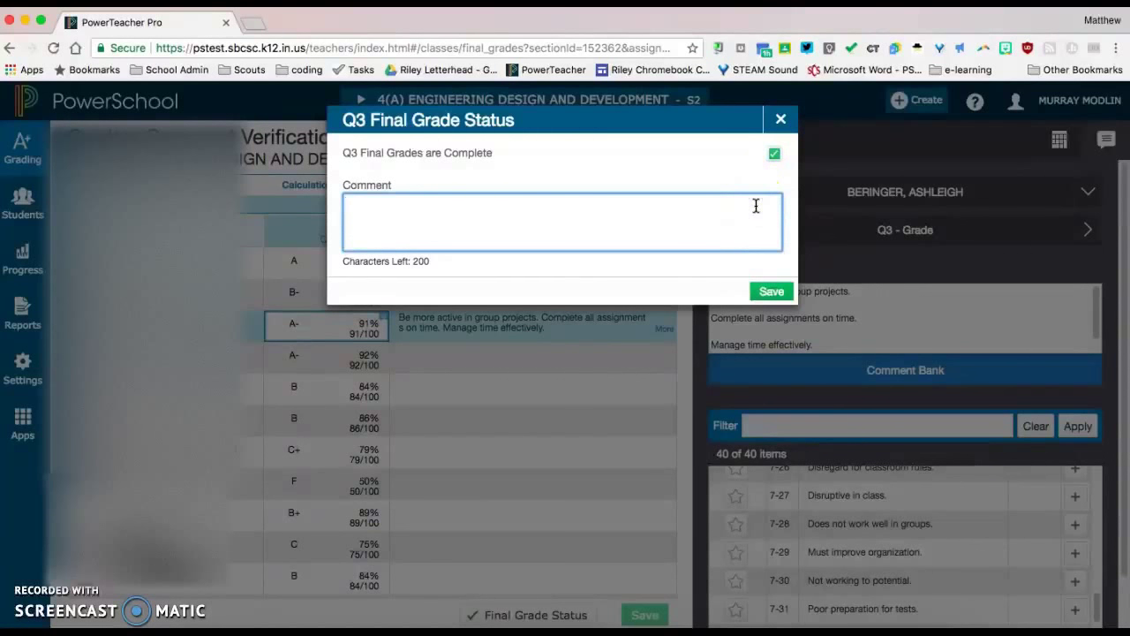
{"action": "left_click", "coordinate": [703, 209]}
{"action": "left_click", "coordinate": [441, 196]}
{"action": "left_click", "coordinate": [428, 214]}
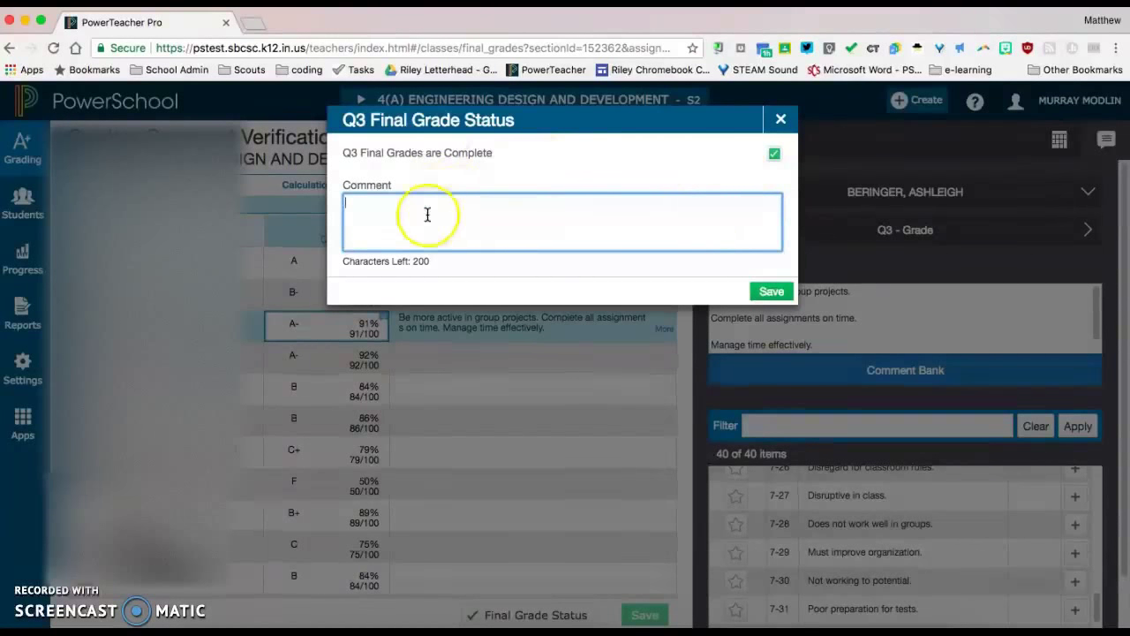
{"action": "left_click", "coordinate": [774, 294]}
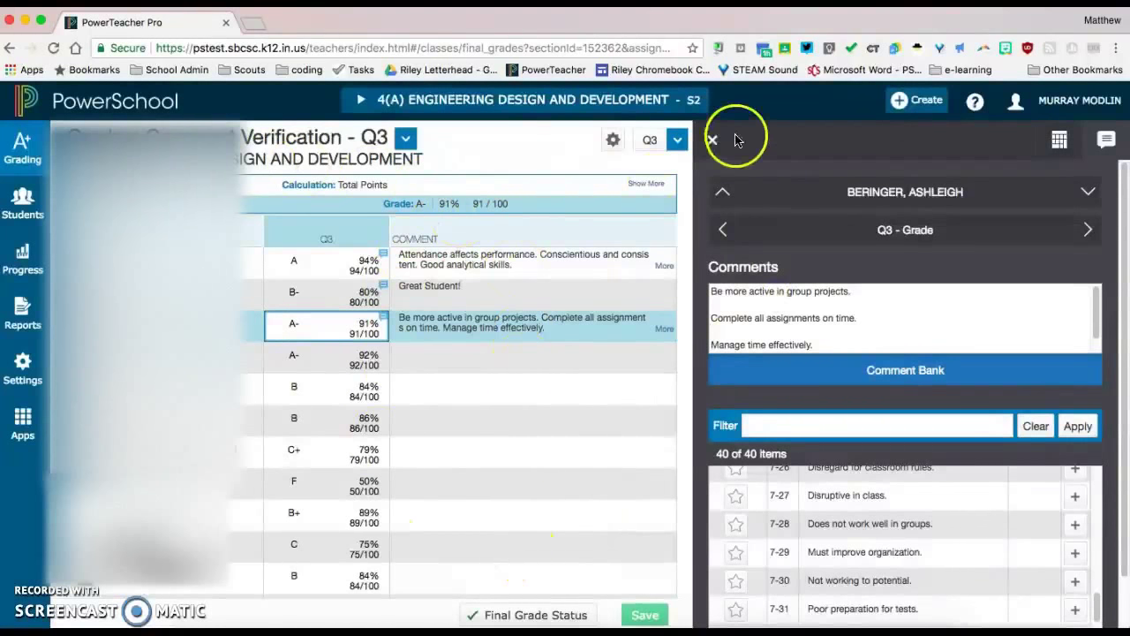
Switch to the 5(A) Engineering Design and Development class and open its Comment Verification page.
{"action": "left_click", "coordinate": [444, 103]}
{"action": "left_click", "coordinate": [410, 245]}
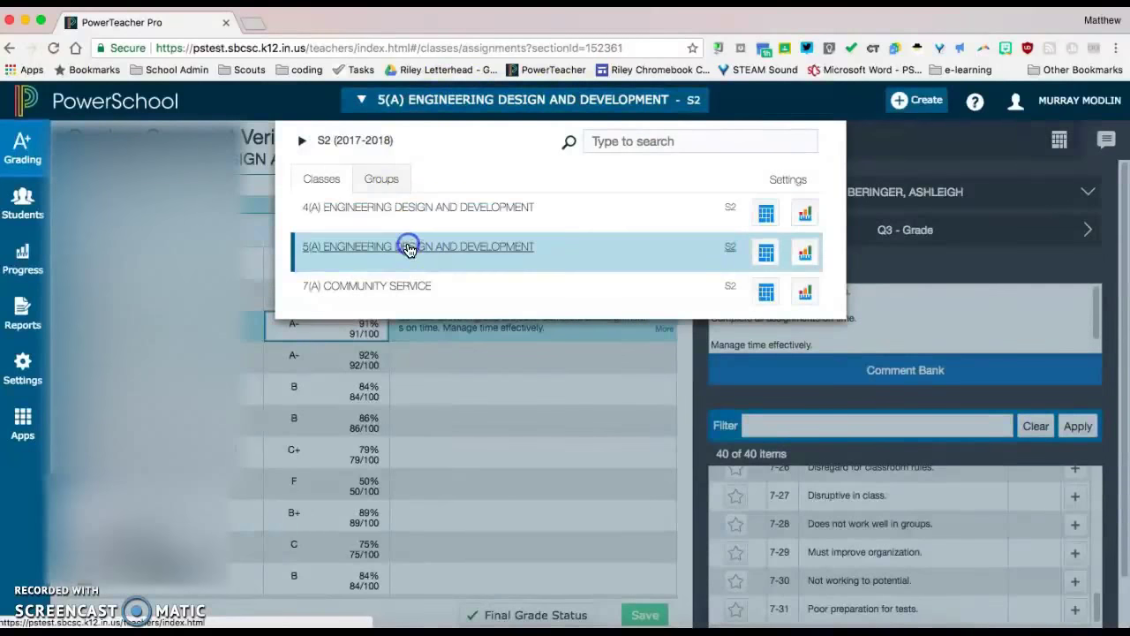
{"action": "left_click", "coordinate": [24, 150]}
{"action": "left_click", "coordinate": [161, 408]}
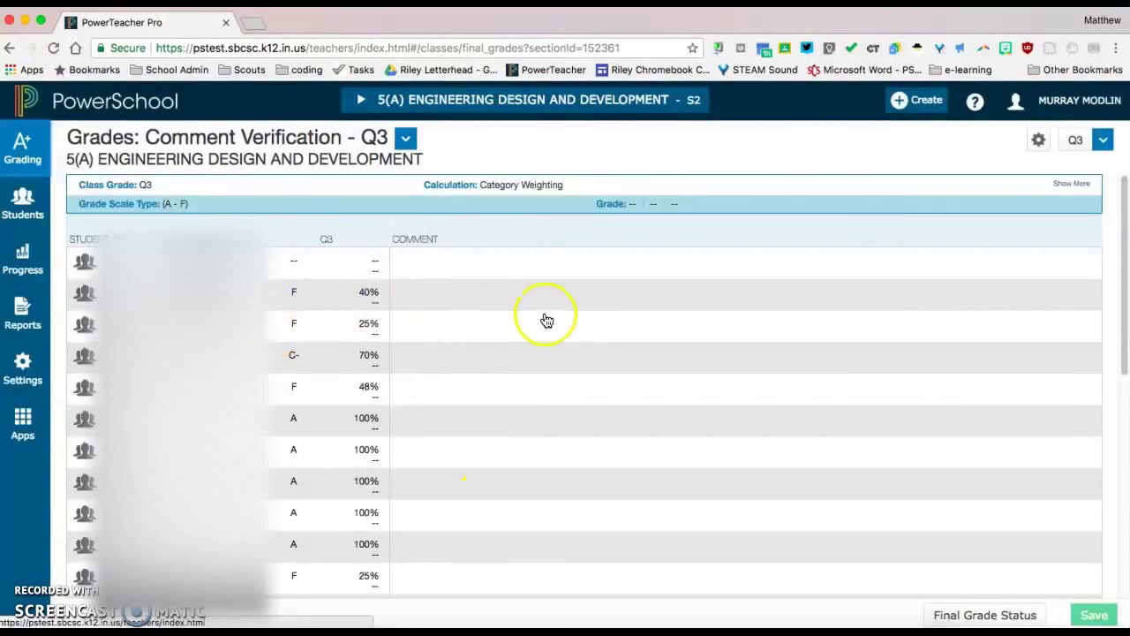
{"action": "scroll", "coordinate": [507, 365], "scroll_direction": "down", "scroll_amount": 5}
{"action": "scroll", "coordinate": [424, 474], "scroll_direction": "up", "scroll_amount": 5}
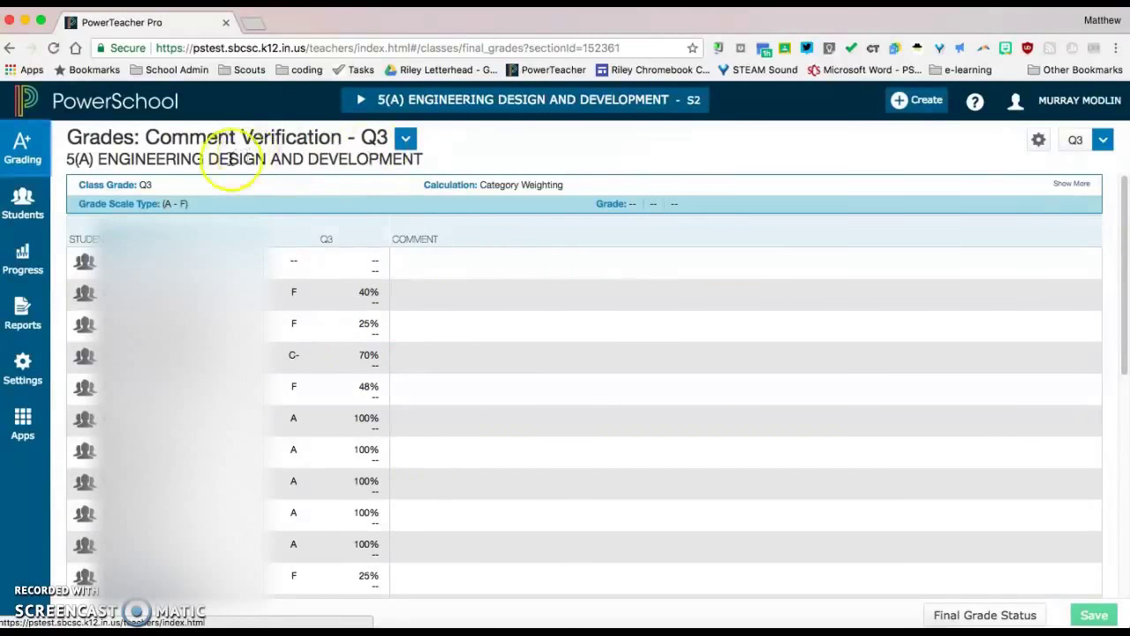
Mark 5(A)'s Q3 final grades as complete and save the status.
{"action": "left_click", "coordinate": [32, 162]}
{"action": "left_click", "coordinate": [29, 160]}
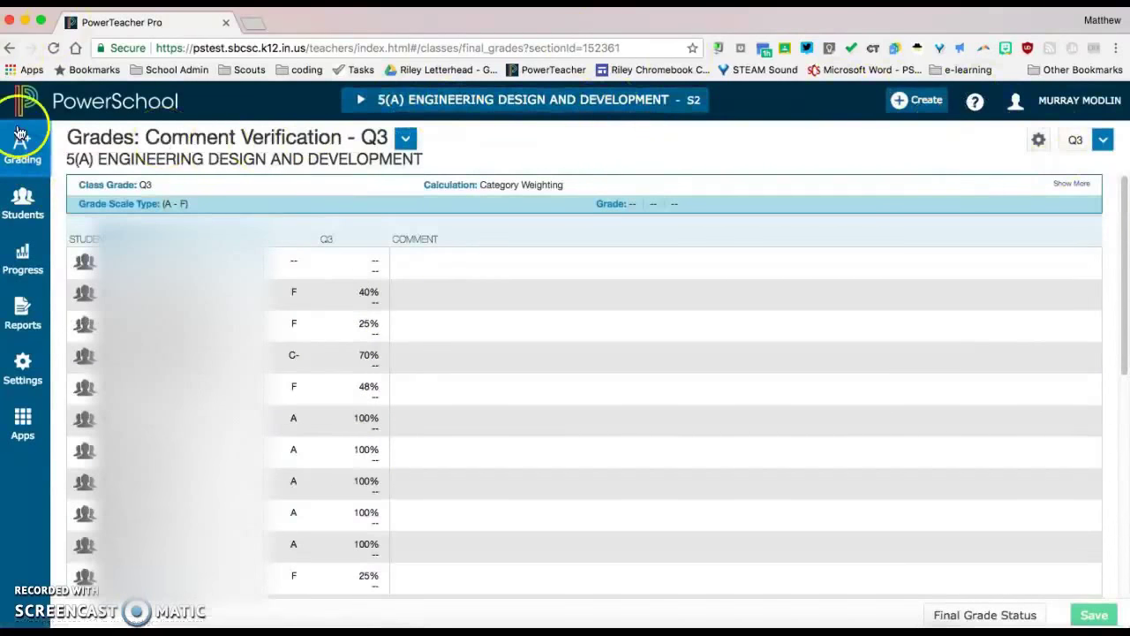
{"action": "left_click", "coordinate": [22, 156]}
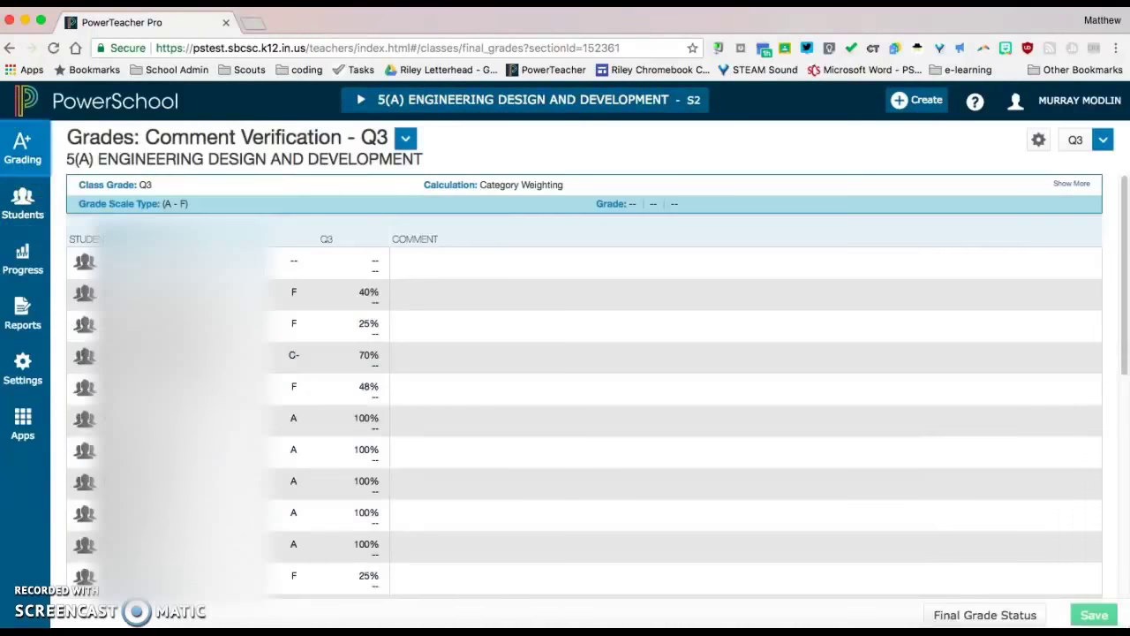
{"action": "scroll", "coordinate": [320, 447], "scroll_direction": "down", "scroll_amount": 5}
{"action": "left_click", "coordinate": [954, 614]}
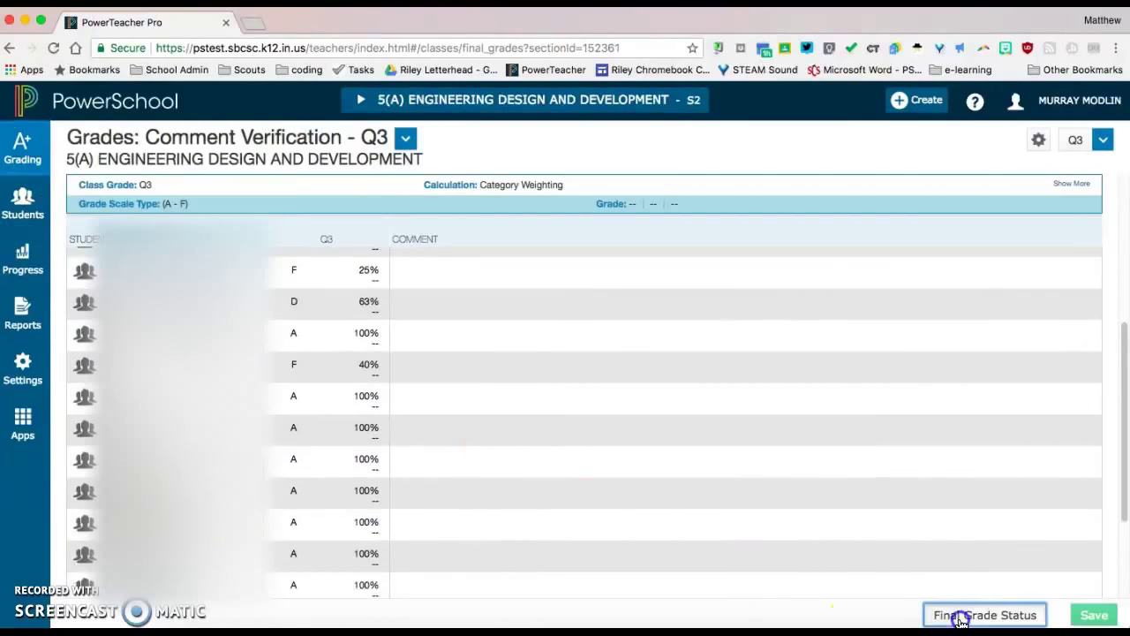
{"action": "left_click", "coordinate": [777, 153]}
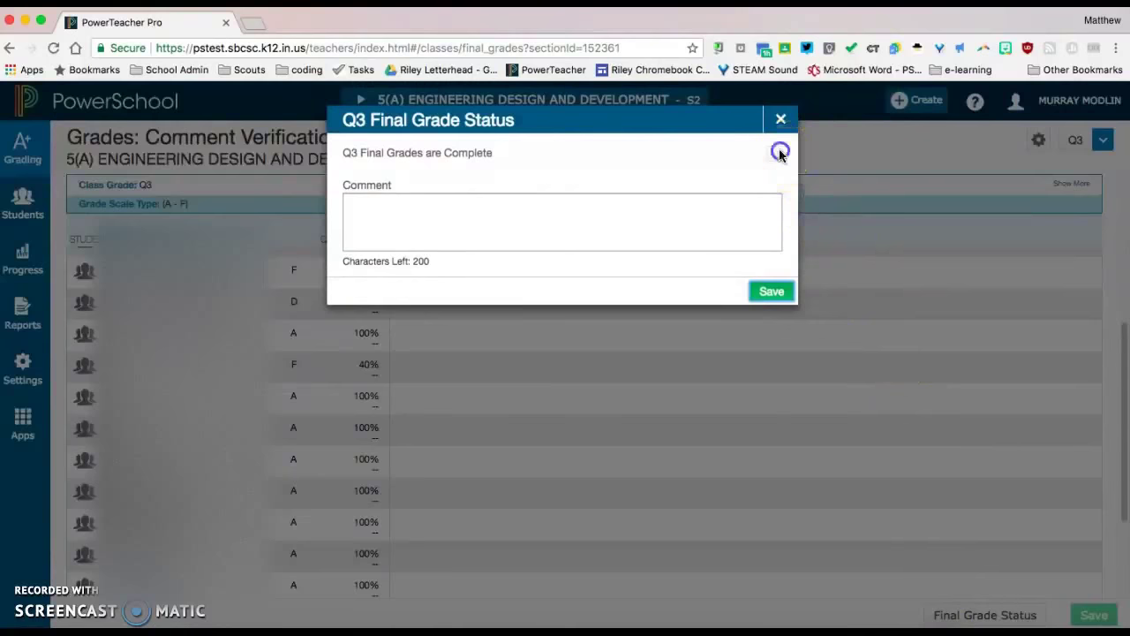
{"action": "left_click", "coordinate": [770, 290]}
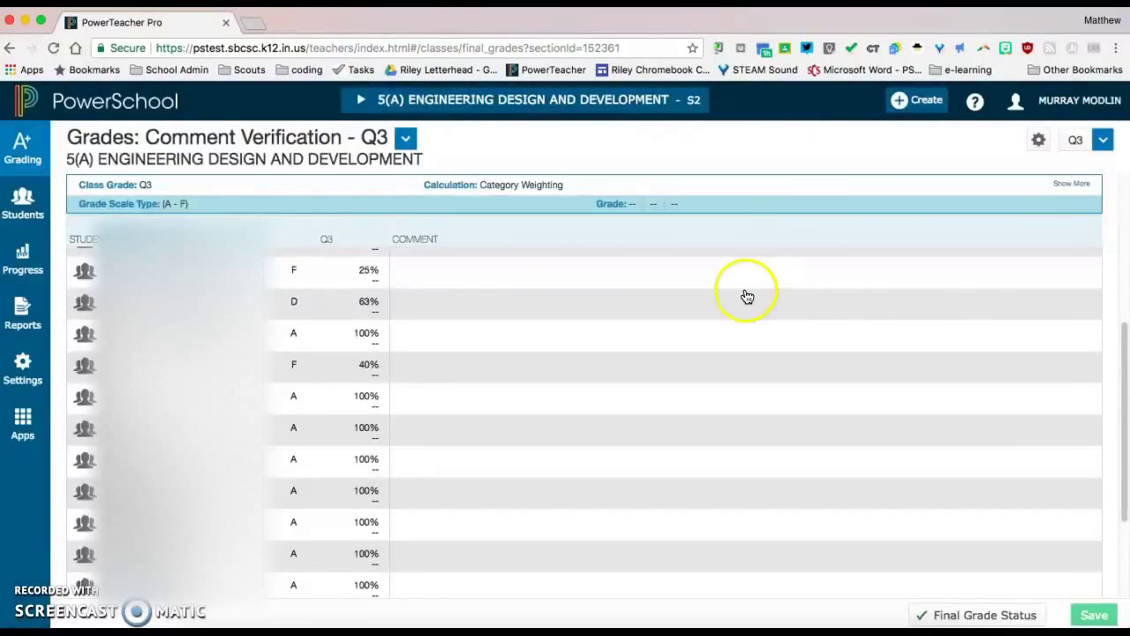